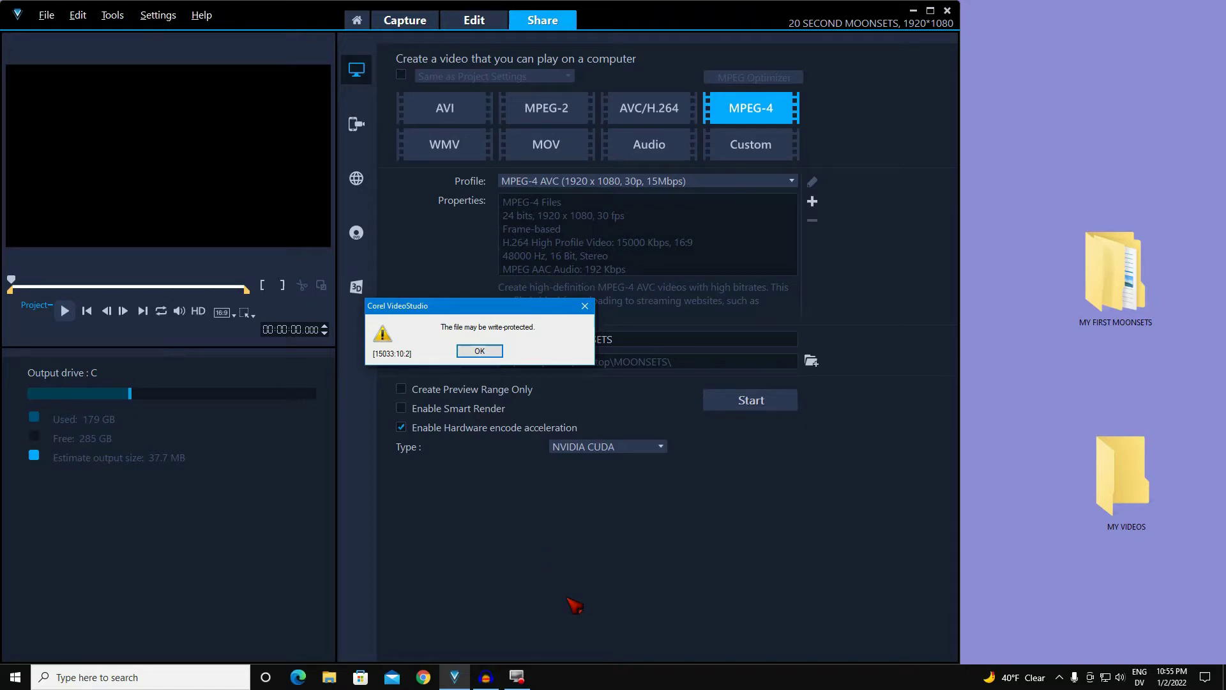
# - Acknowledge the 'file may be write-protected' warning for the 20 SECOND MOONSETS MPEG-4 export
pyautogui.click(480, 351)
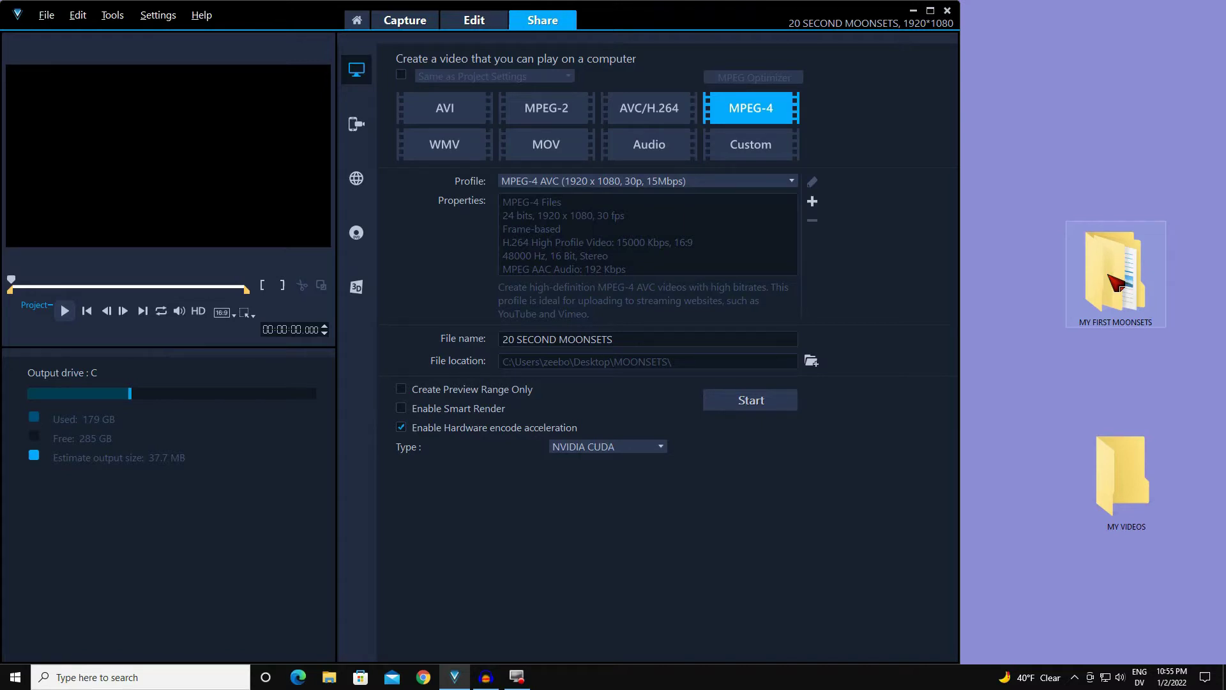
# - Move MOONSETS from MY FIRST MOONSETS onto the desktop, then close that folder window
pyautogui.doubleClick(1116, 281)
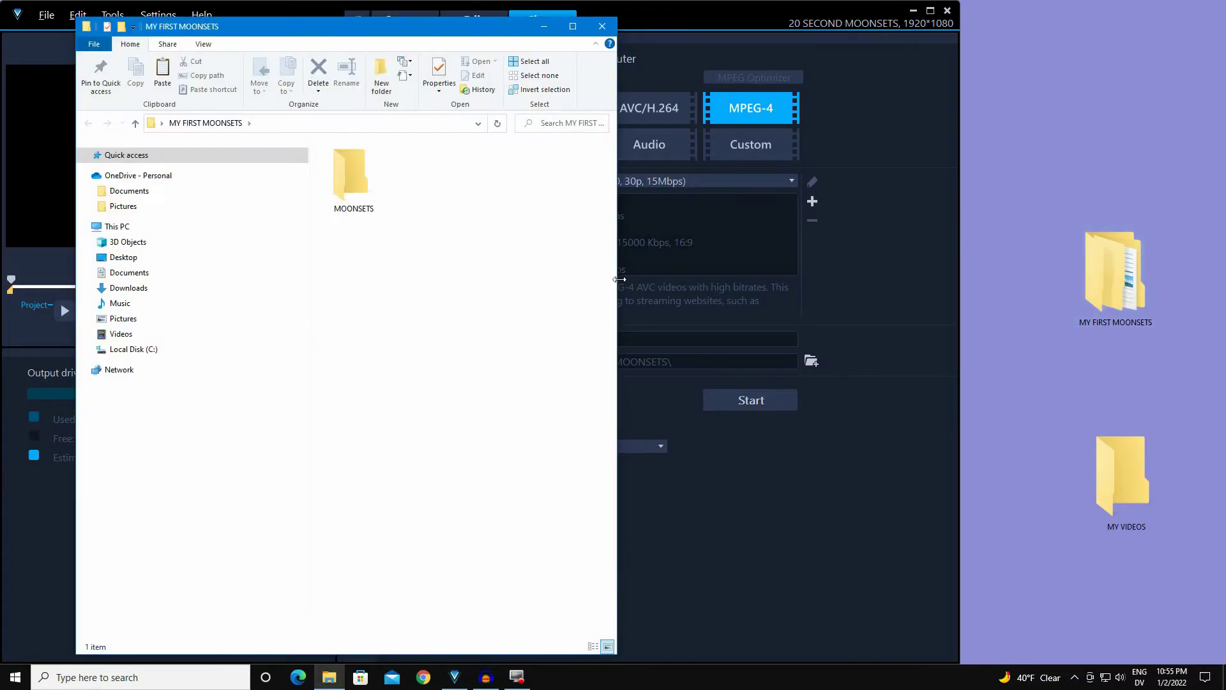
pyautogui.moveTo(351, 175)
pyautogui.mouseDown()
pyautogui.moveTo(1099, 161)
pyautogui.moveTo(1120, 142)
pyautogui.moveTo(1099, 145)
pyautogui.mouseUp()
pyautogui.click(1140, 166)
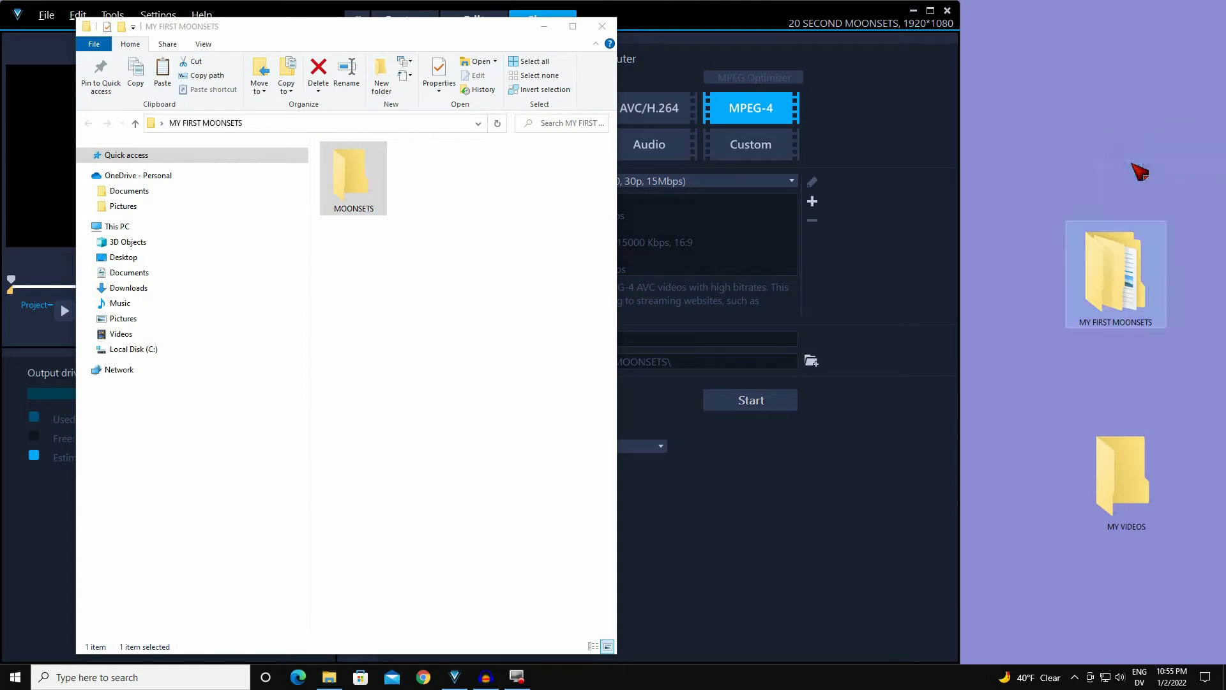
pyautogui.click(602, 28)
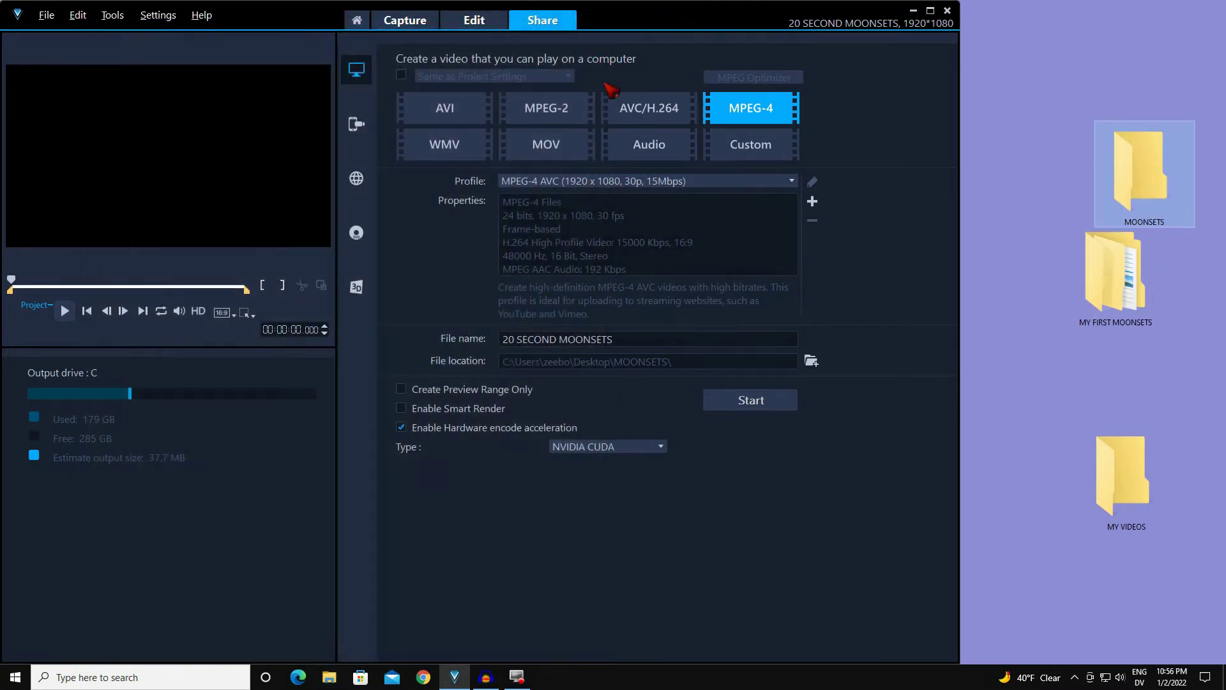
# - Render the MPEG-4 movie into Desktop\MOONSETS and dismiss the success message
pyautogui.click(752, 401)
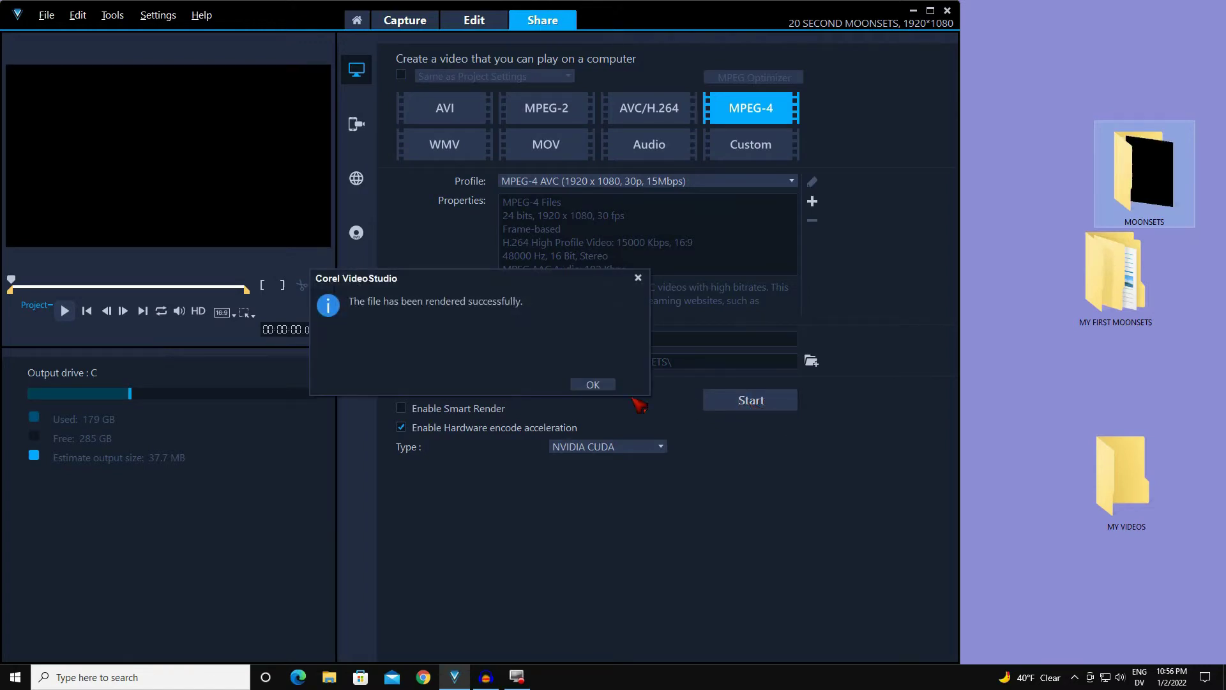
pyautogui.click(593, 384)
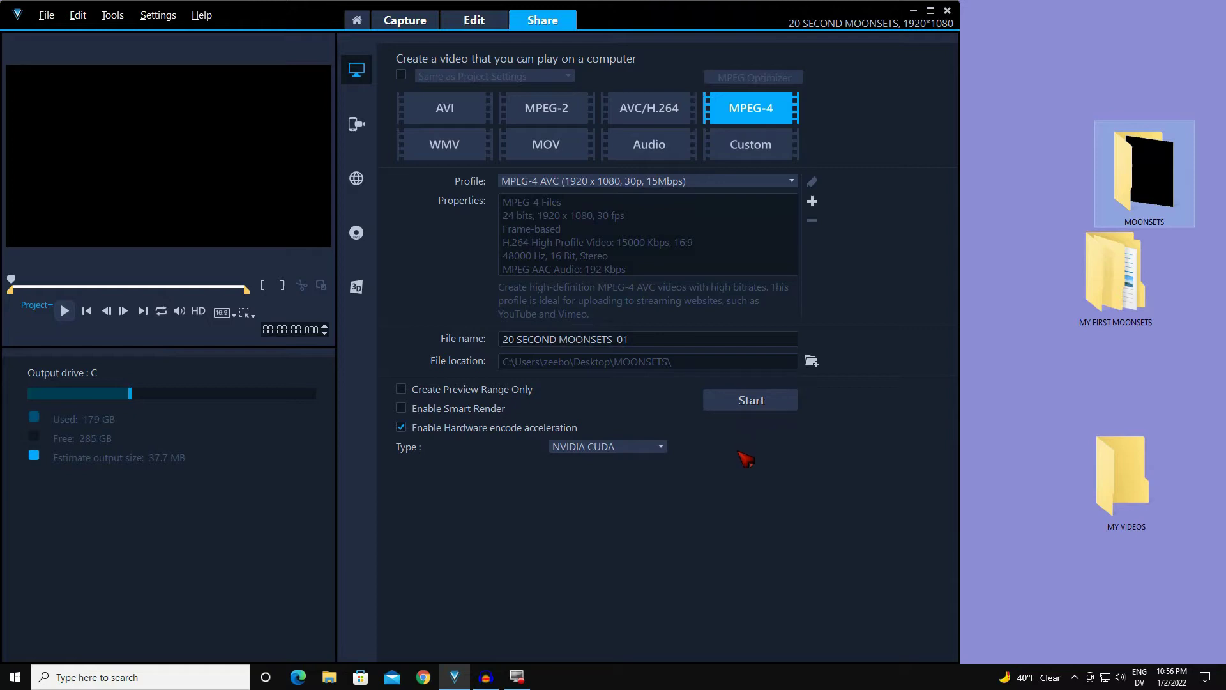
# - Delete the desktop MOONSETS folder, rerun the export, and dismiss the write-protected error
pyautogui.rightClick(1145, 160)
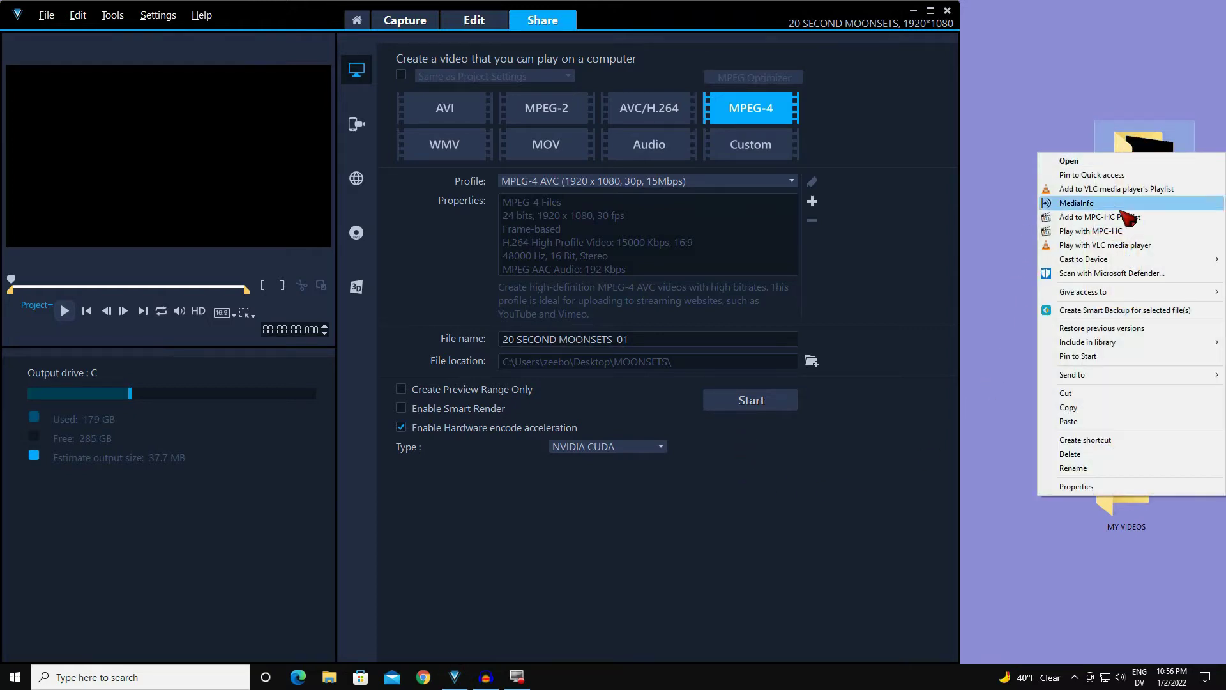
pyautogui.click(1116, 455)
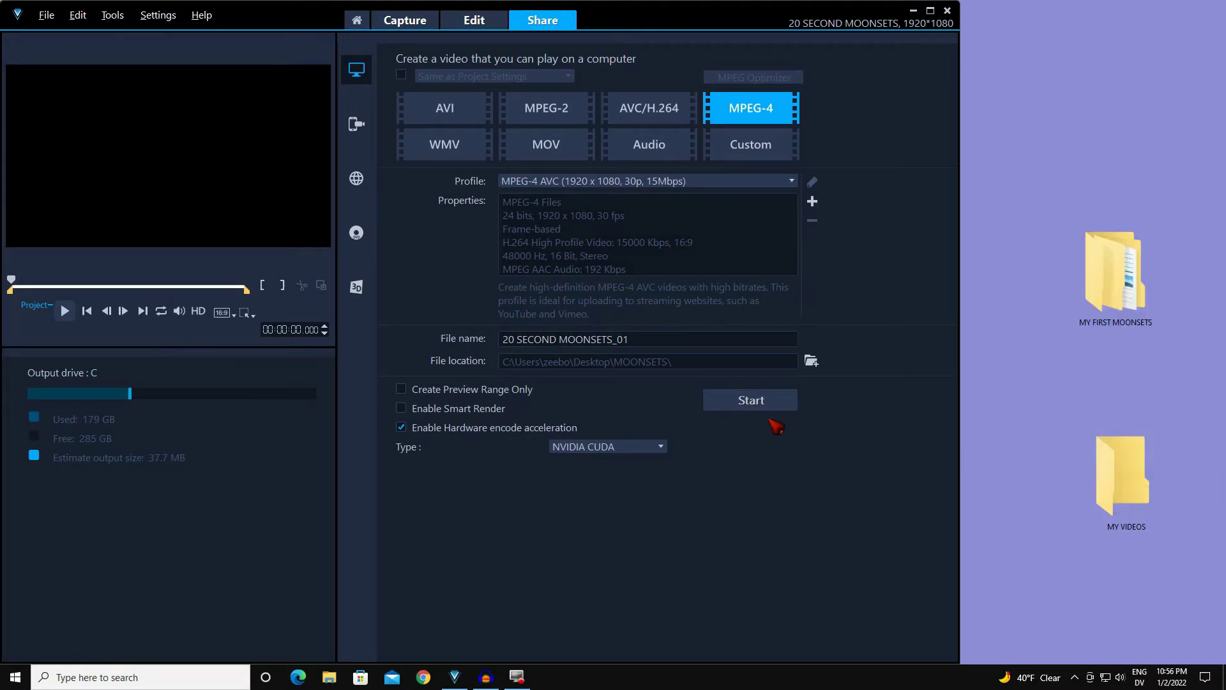
pyautogui.click(745, 402)
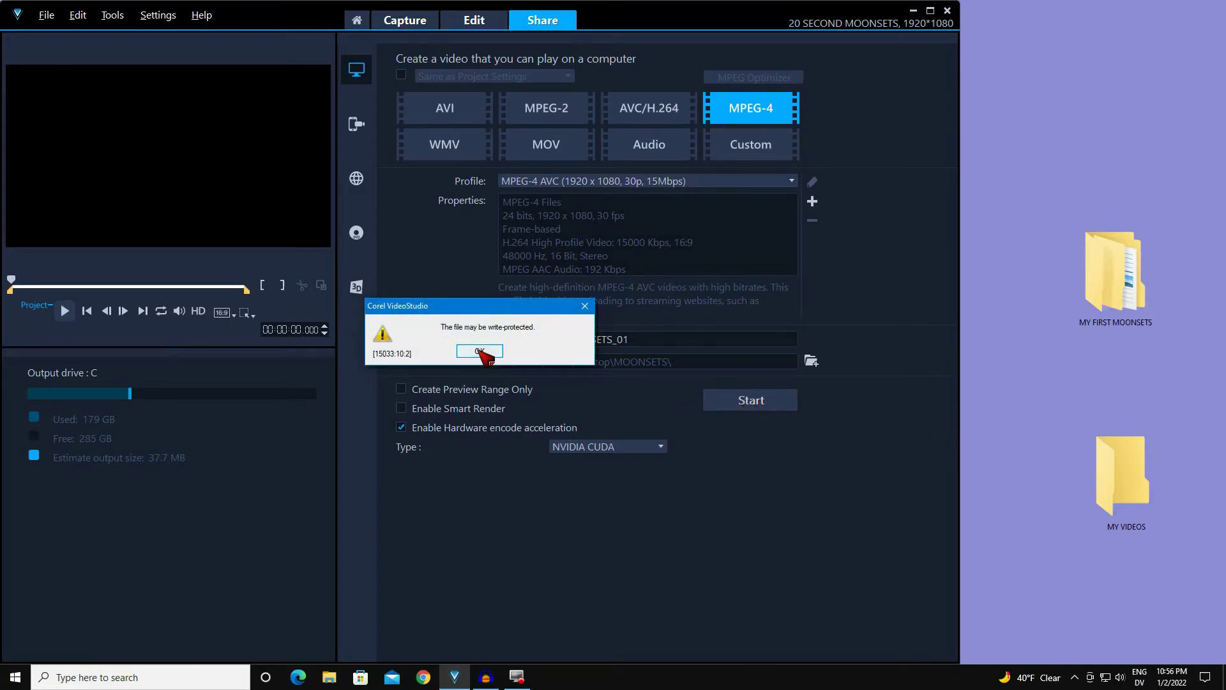
pyautogui.click(480, 352)
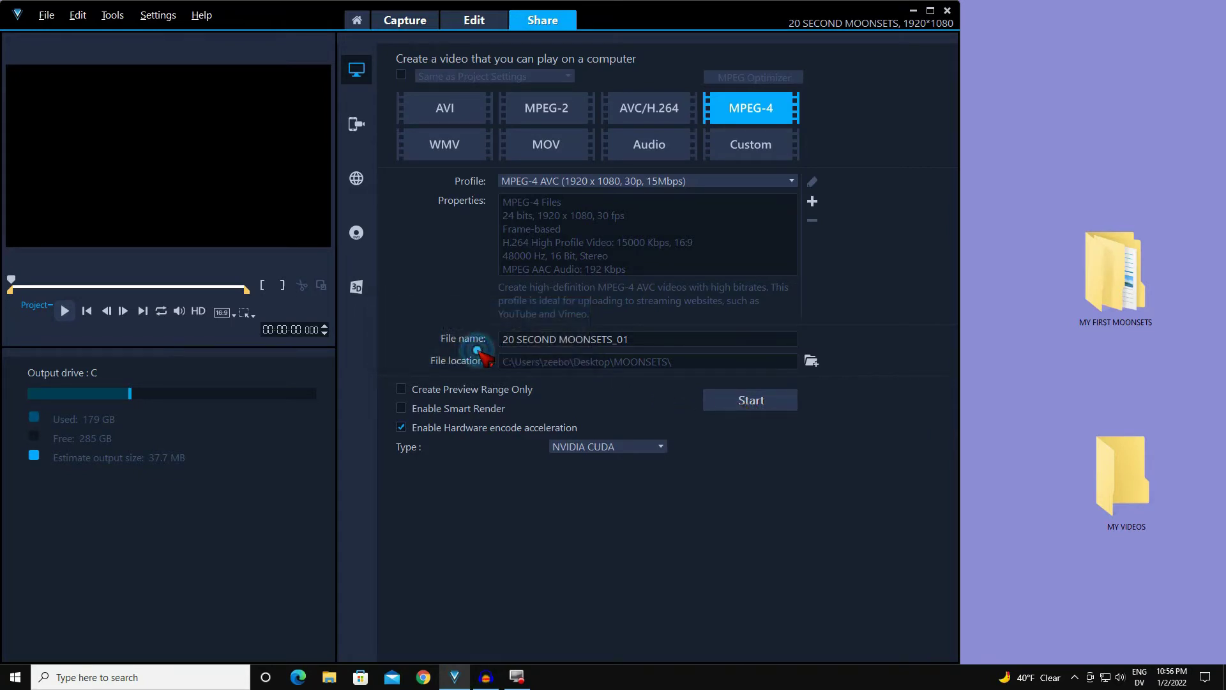
pyautogui.click(912, 11)
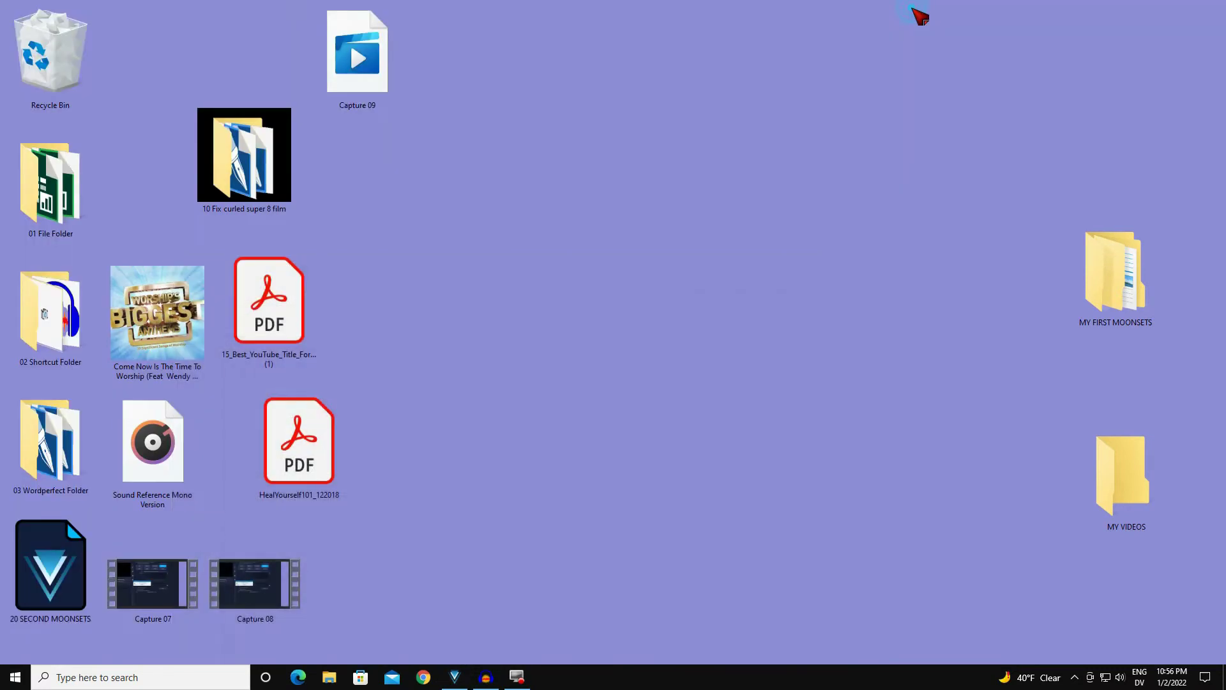
# - Restore MOONSETS from the Recycle Bin and drag it near the desktop's top
pyautogui.doubleClick(53, 59)
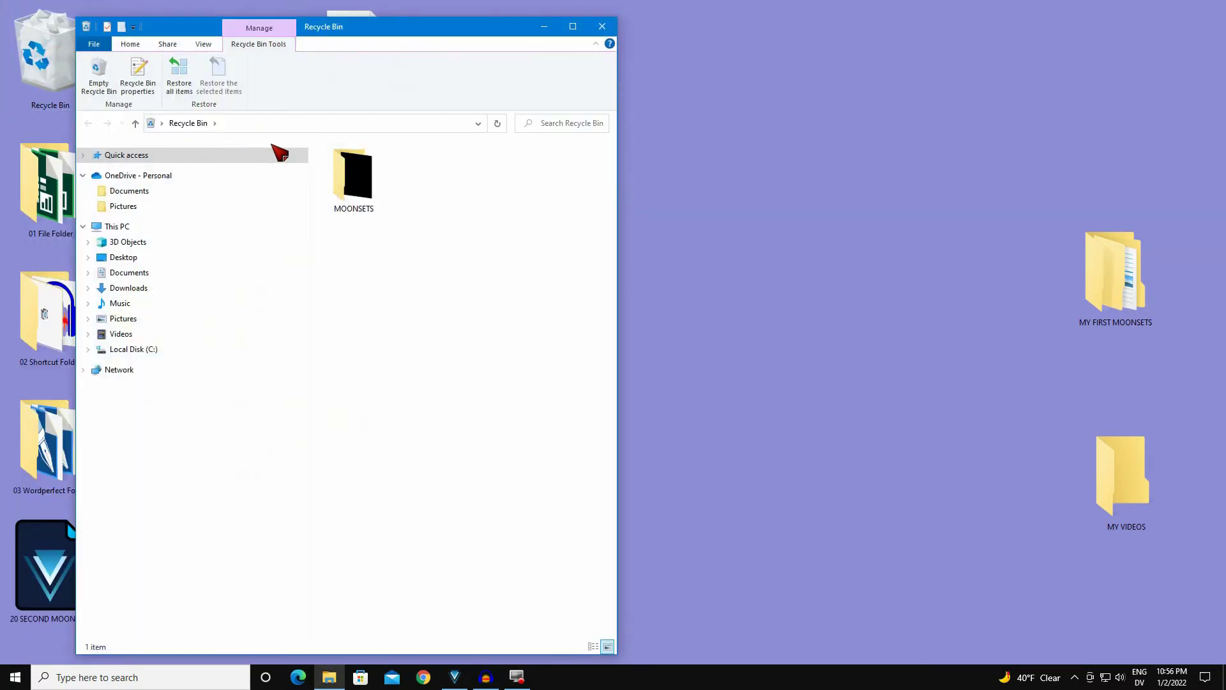
pyautogui.rightClick(347, 171)
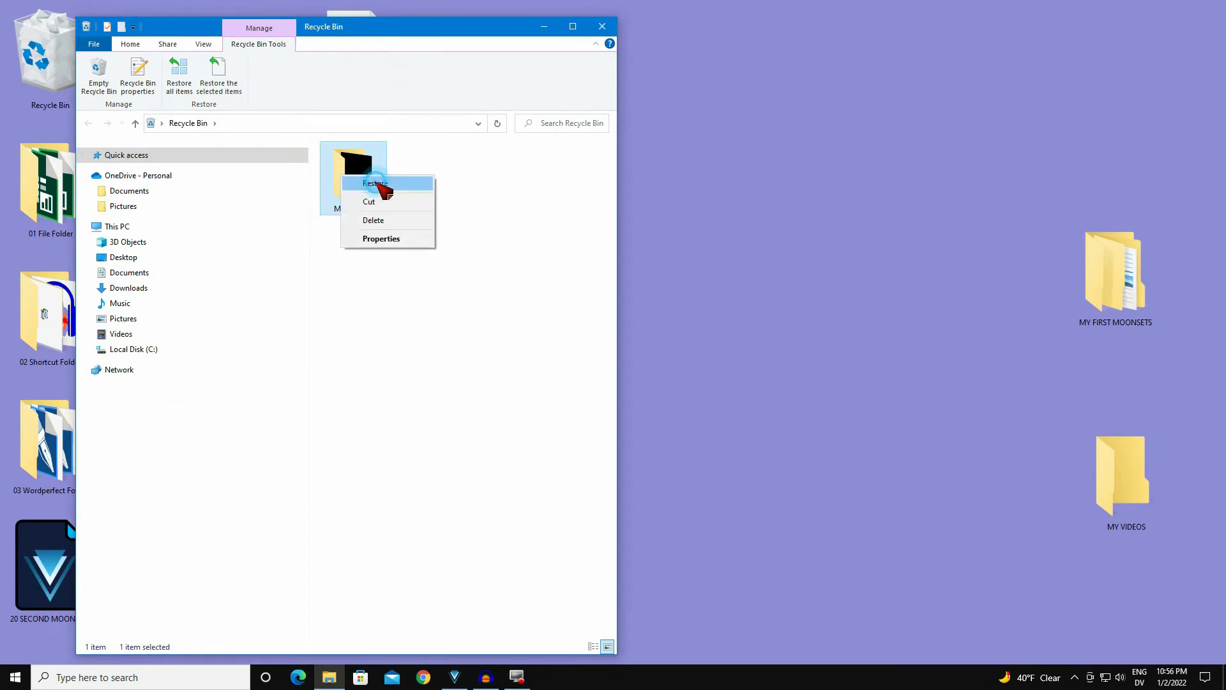
pyautogui.click(378, 182)
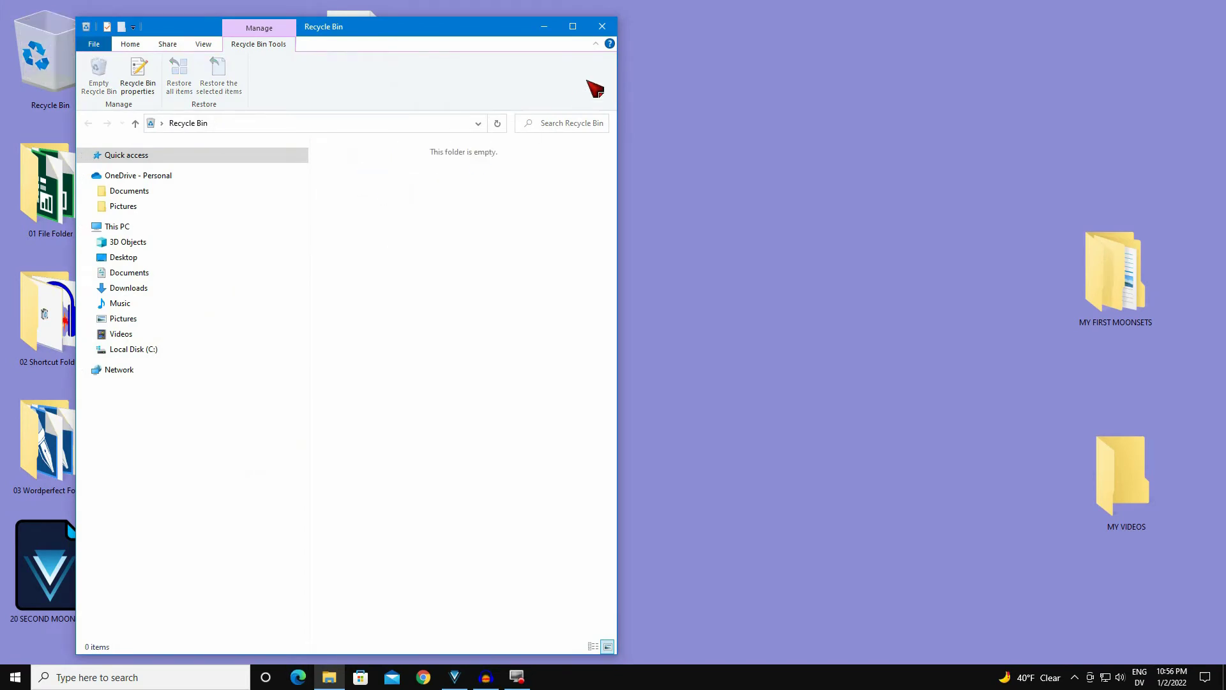
pyautogui.click(609, 27)
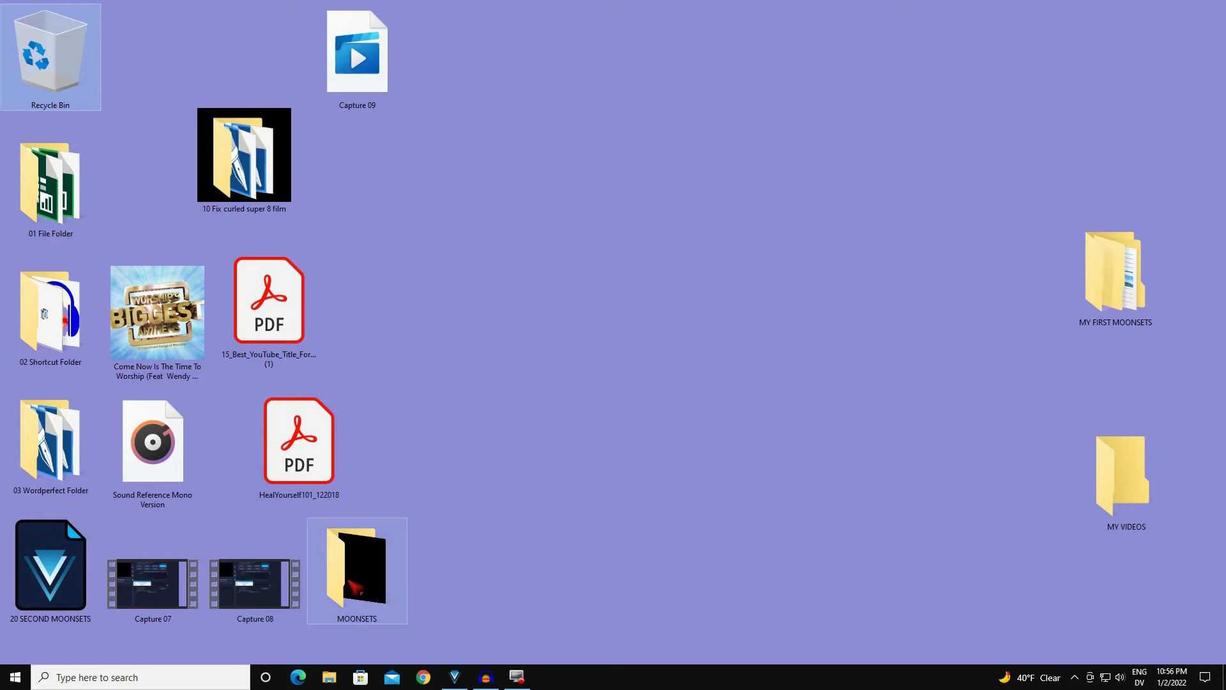
pyautogui.moveTo(351, 586); pyautogui.dragTo(159, 72)
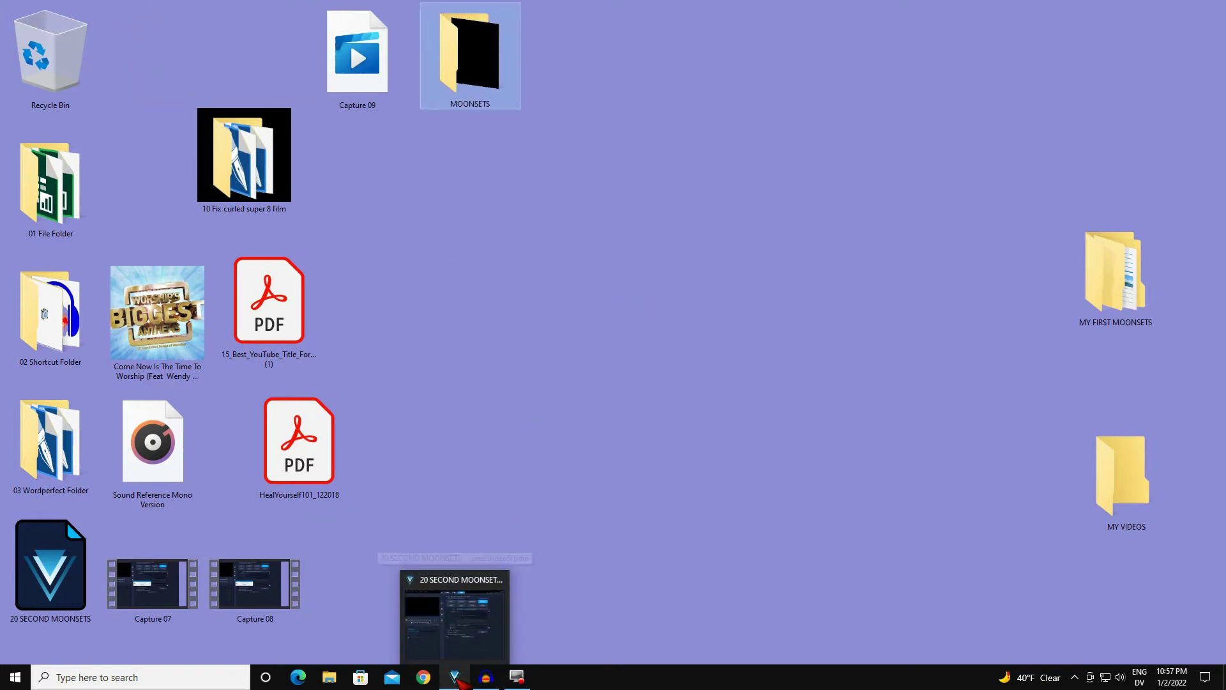
pyautogui.click(456, 678)
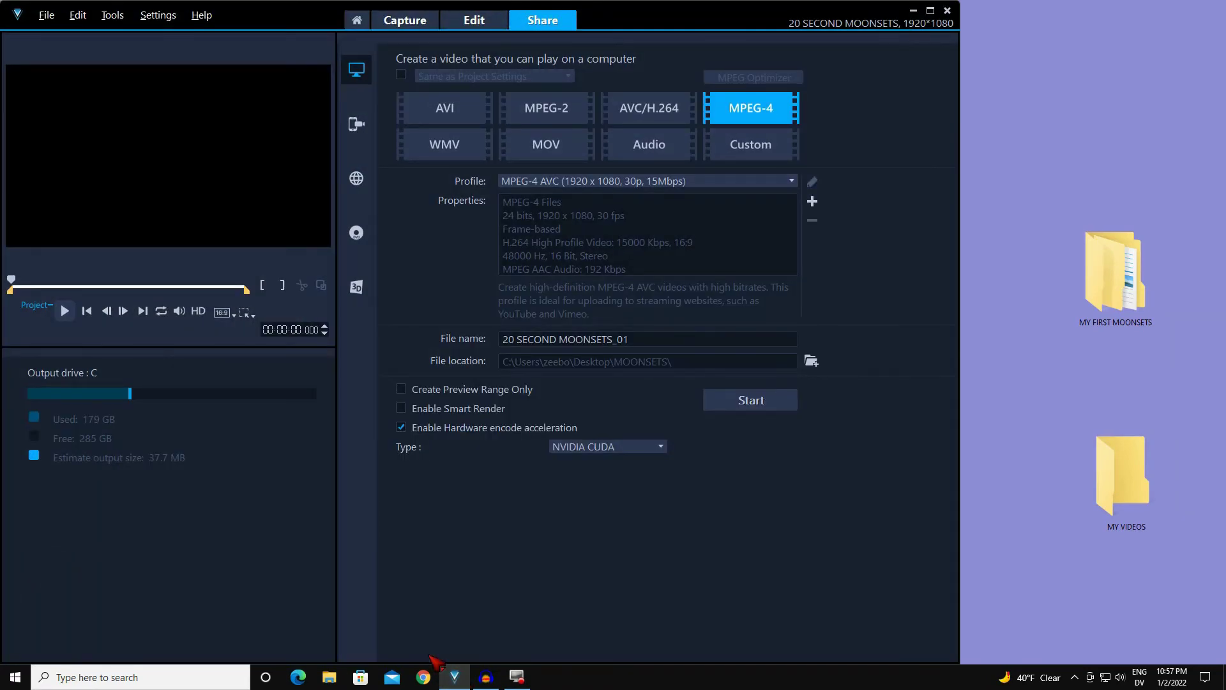
# - Re-render the MPEG-4 movie into the restored Desktop\MOONSETS folder and dismiss the notice
pyautogui.click(753, 403)
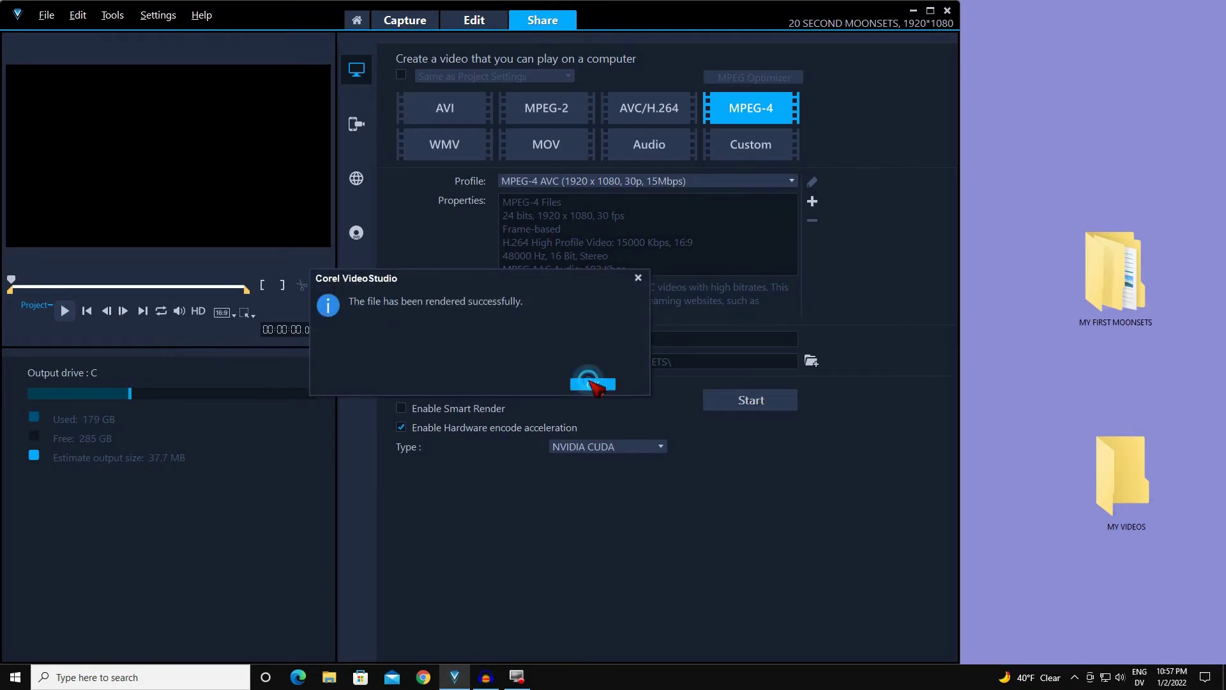
pyautogui.click(589, 385)
# - Move the MOONSETS folder to the desktop's top right
pyautogui.click(913, 9)
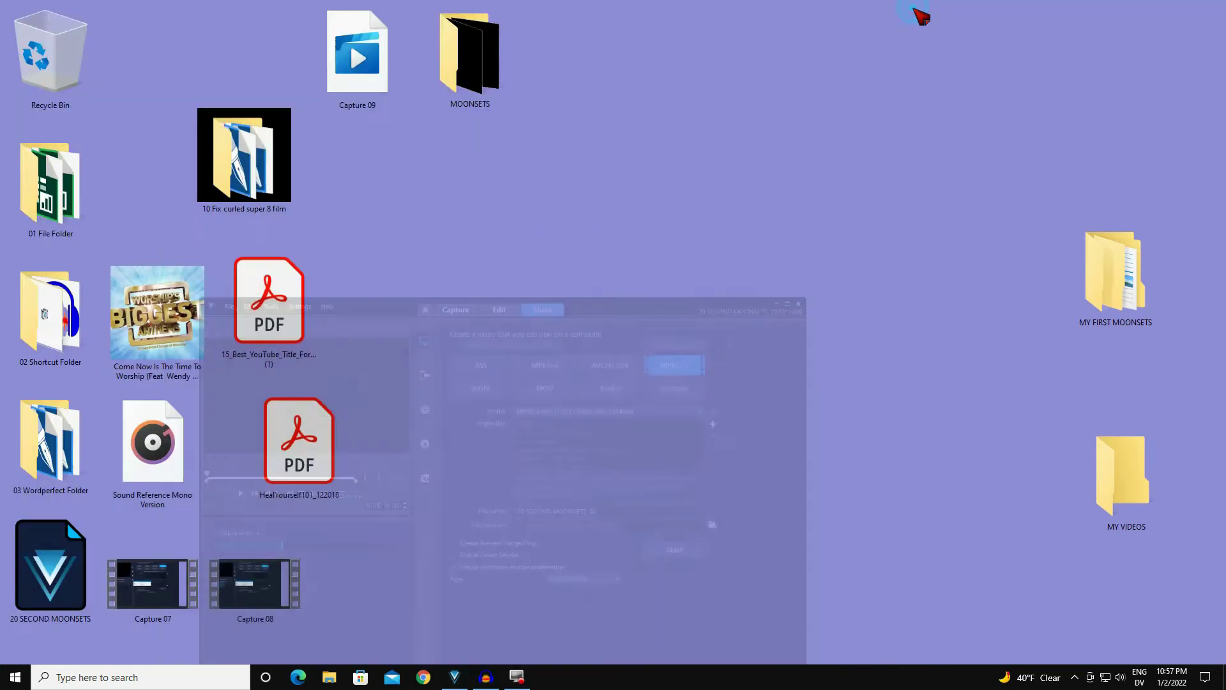
pyautogui.moveTo(482, 73); pyautogui.dragTo(1124, 113)
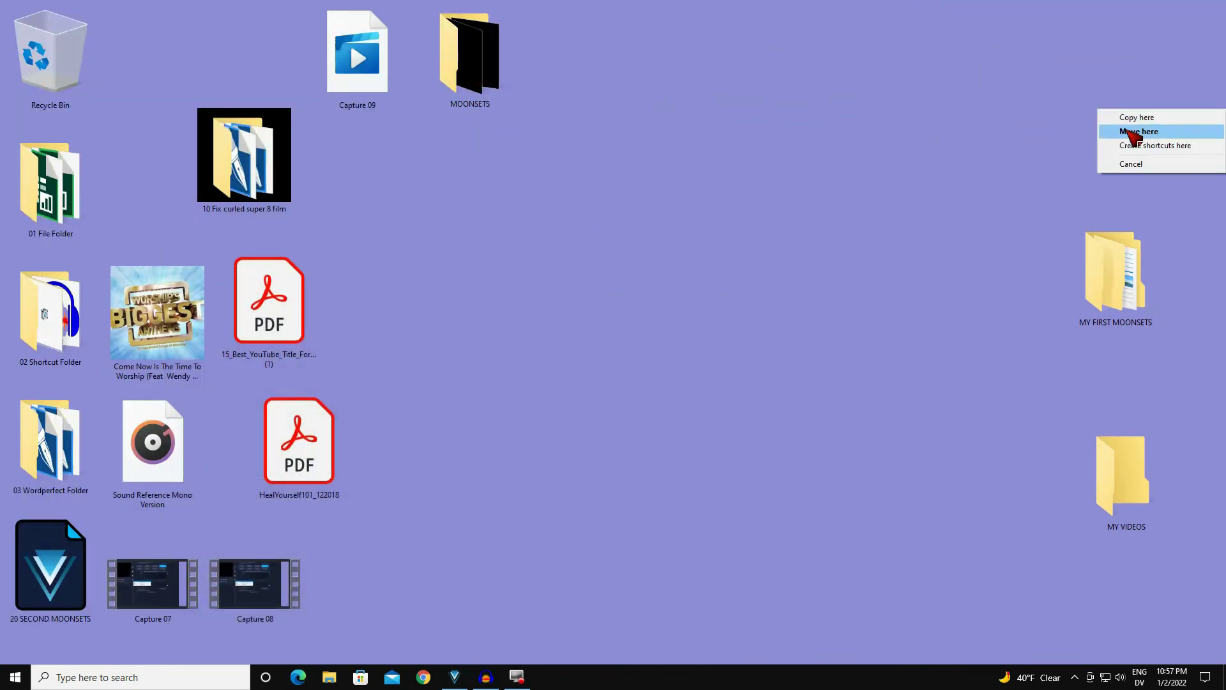
pyautogui.click(1122, 129)
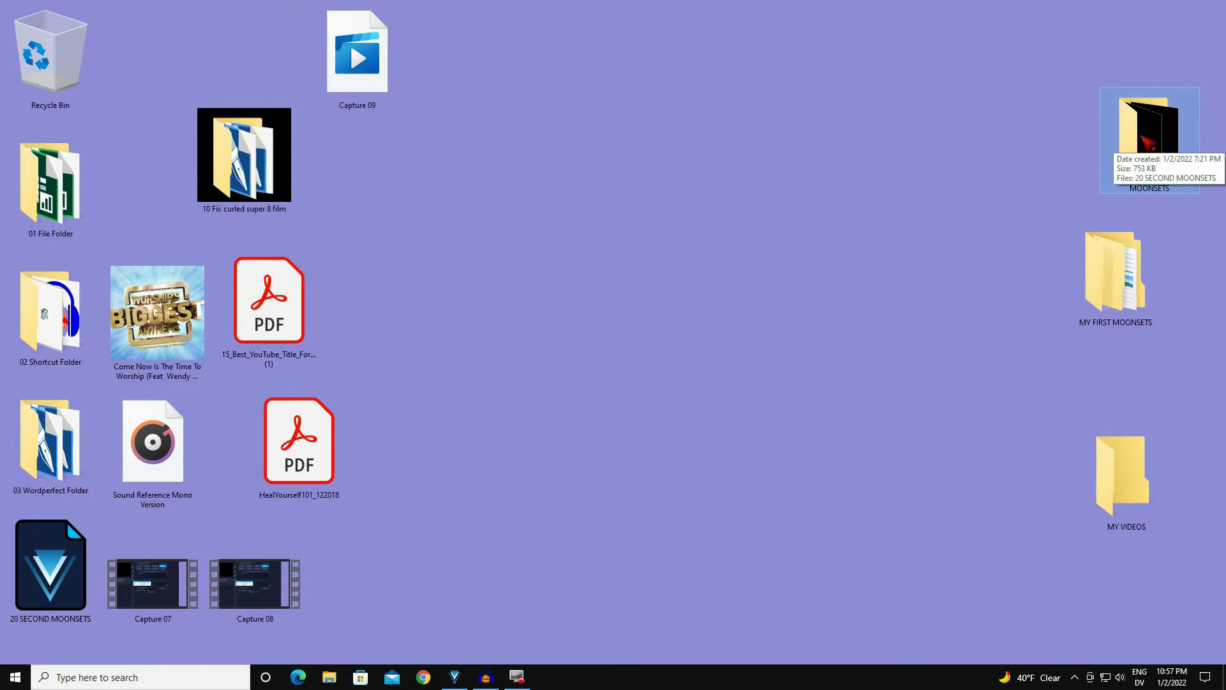
# - Rename the desktop folder to 'MOONSETS 2'
pyautogui.rightClick(1147, 141)
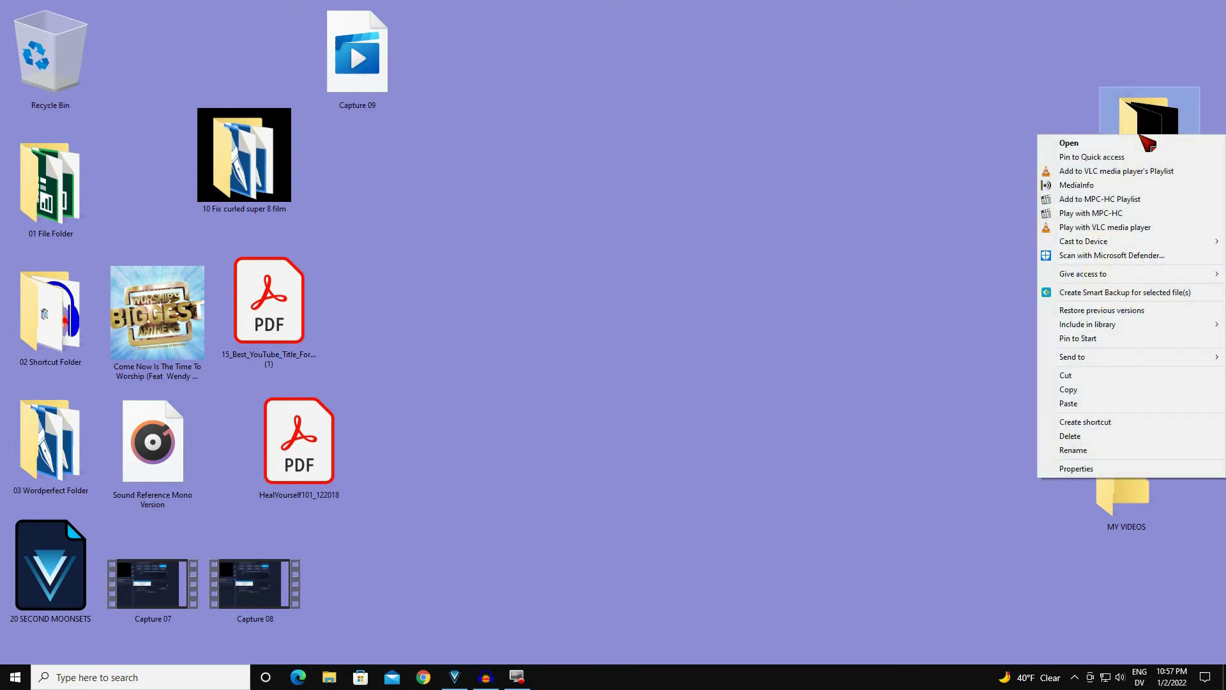
pyautogui.click(1126, 452)
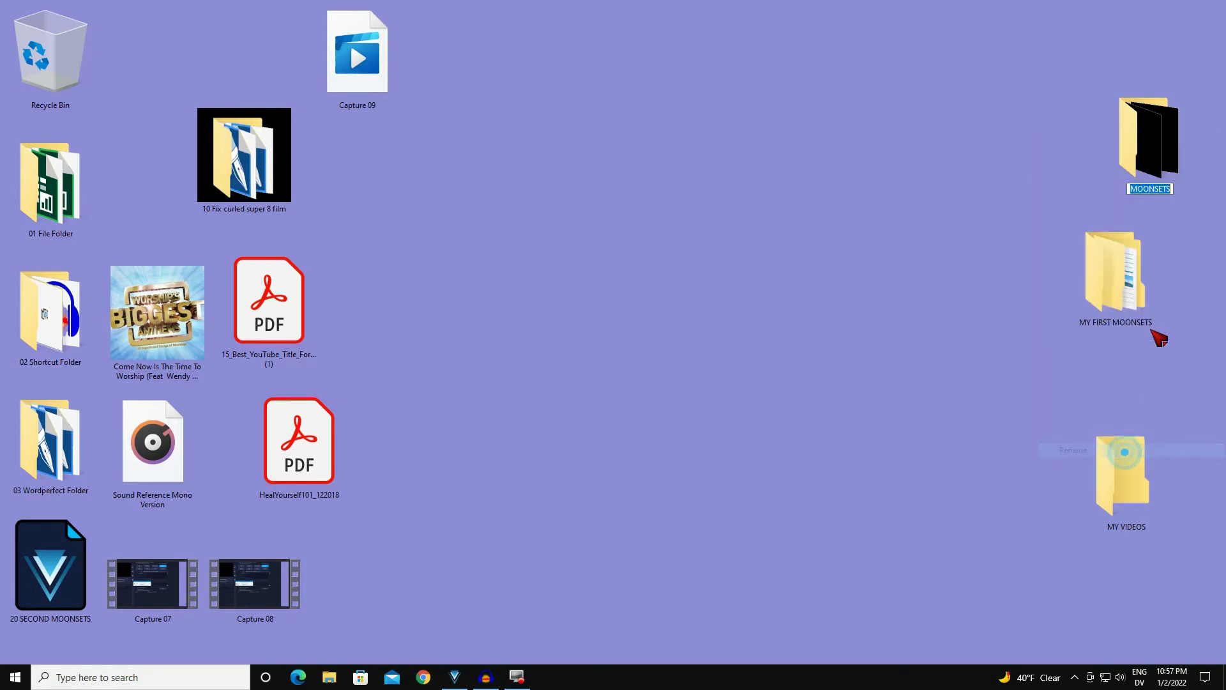
pyautogui.click(1172, 188)
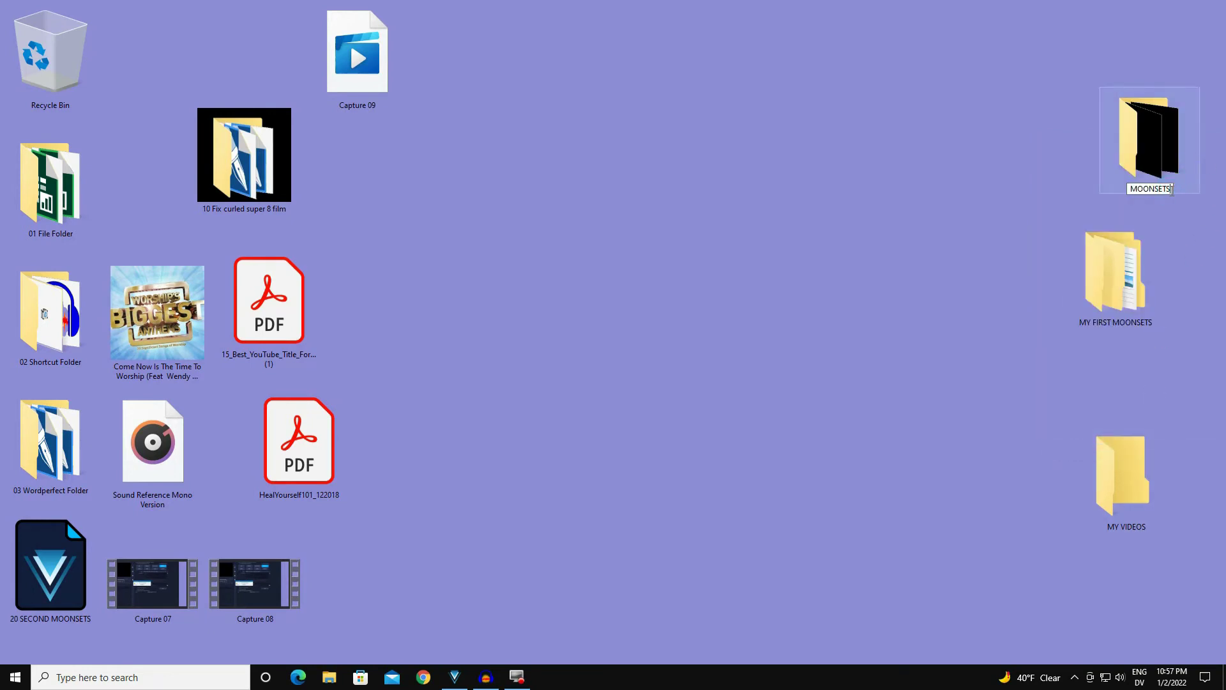
pyautogui.write(' 2')
pyautogui.press('Return')
pyautogui.click(454, 677)
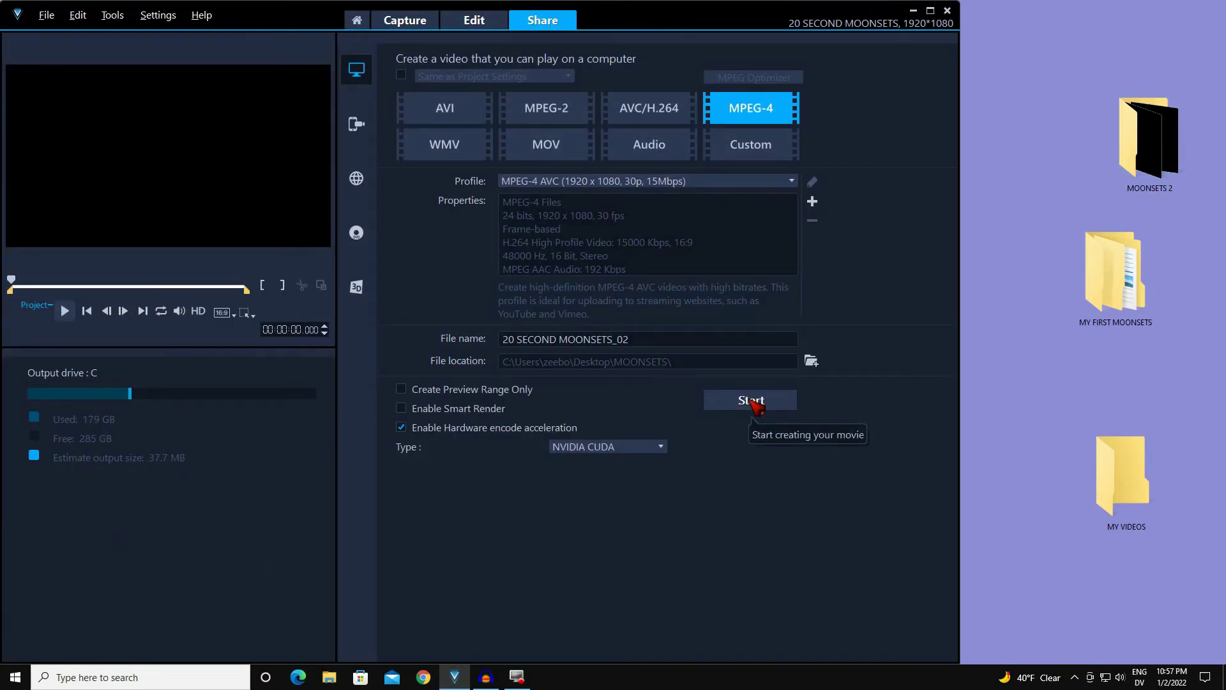
# - Export again to the old Desktop\MOONSETS path, dismiss the write-protected error, and close VideoStudio
pyautogui.click(754, 407)
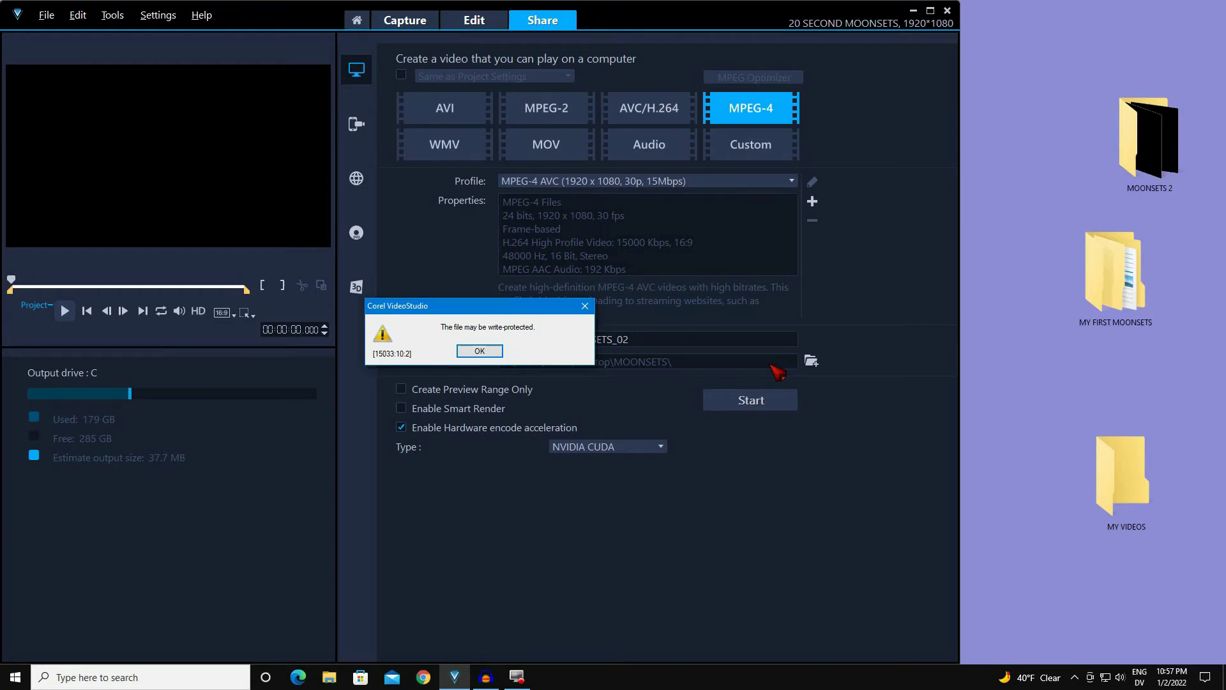
pyautogui.click(584, 306)
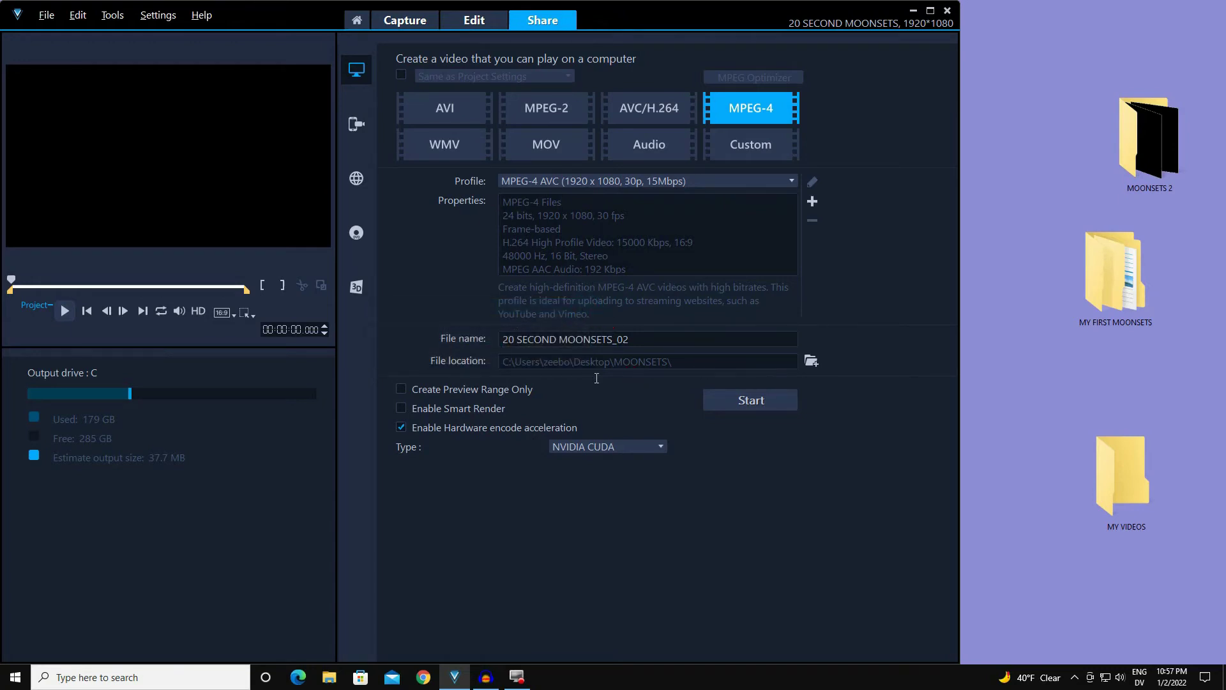
pyautogui.click(948, 10)
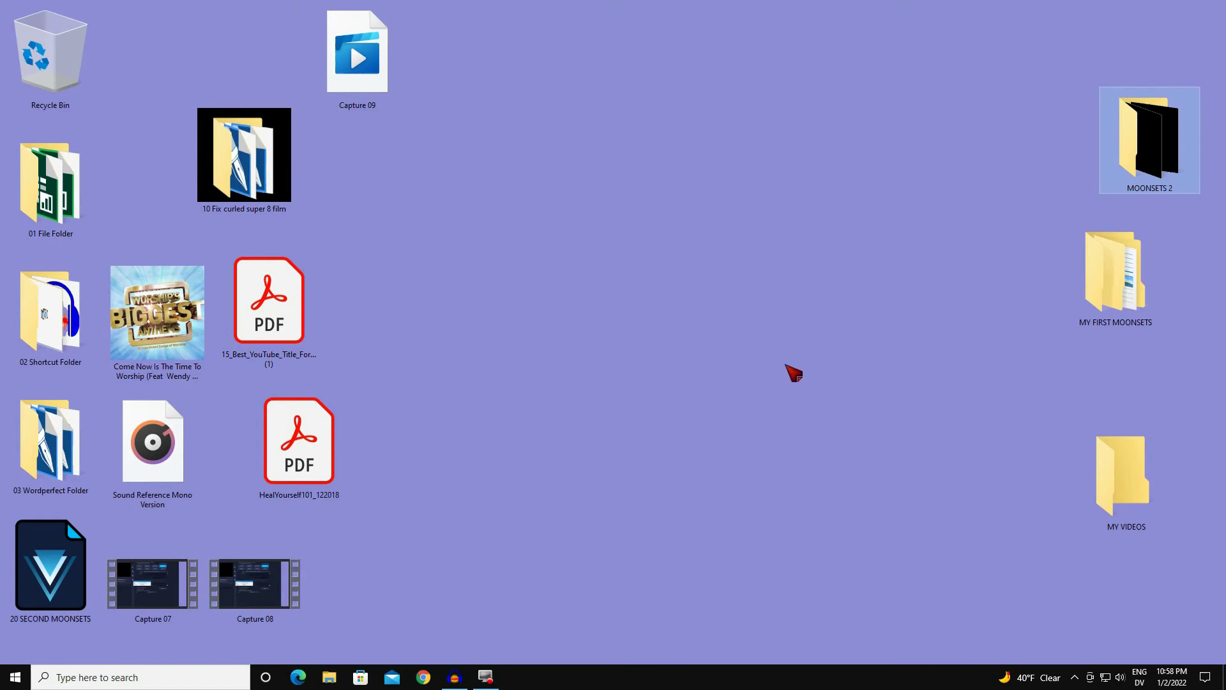
# - Choose Delete from the MOONSETS 2 folder's right-click menu on the desktop
pyautogui.rightClick(1142, 163)
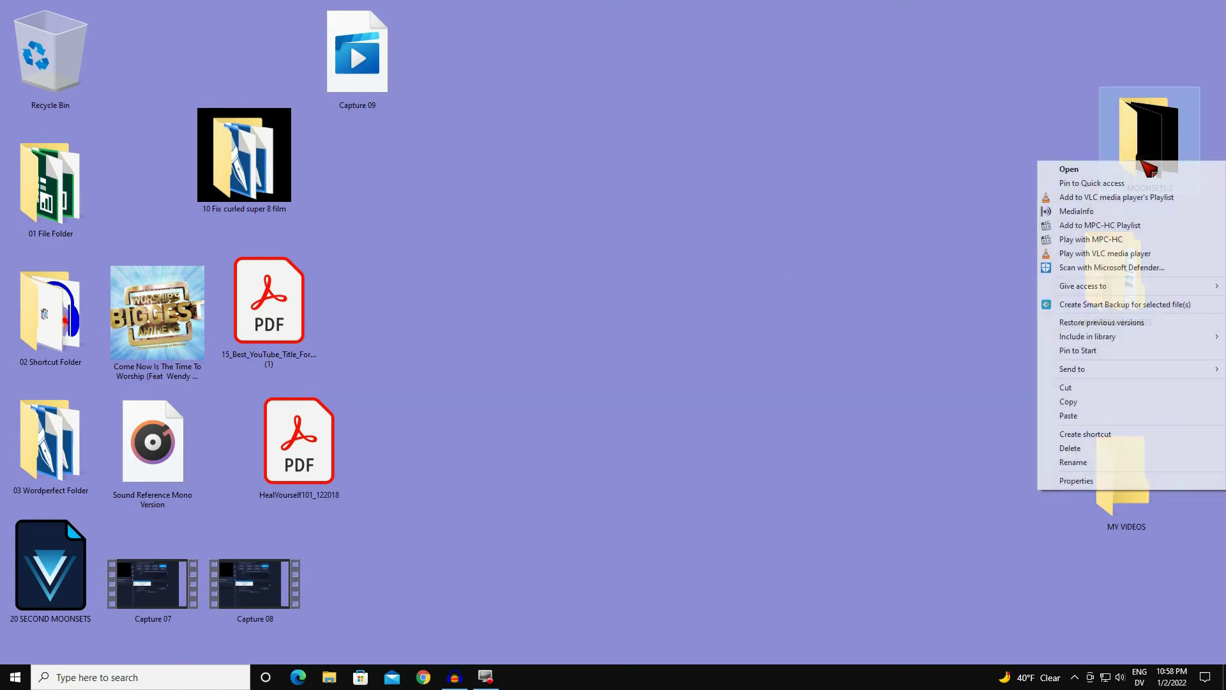
pyautogui.click(1134, 449)
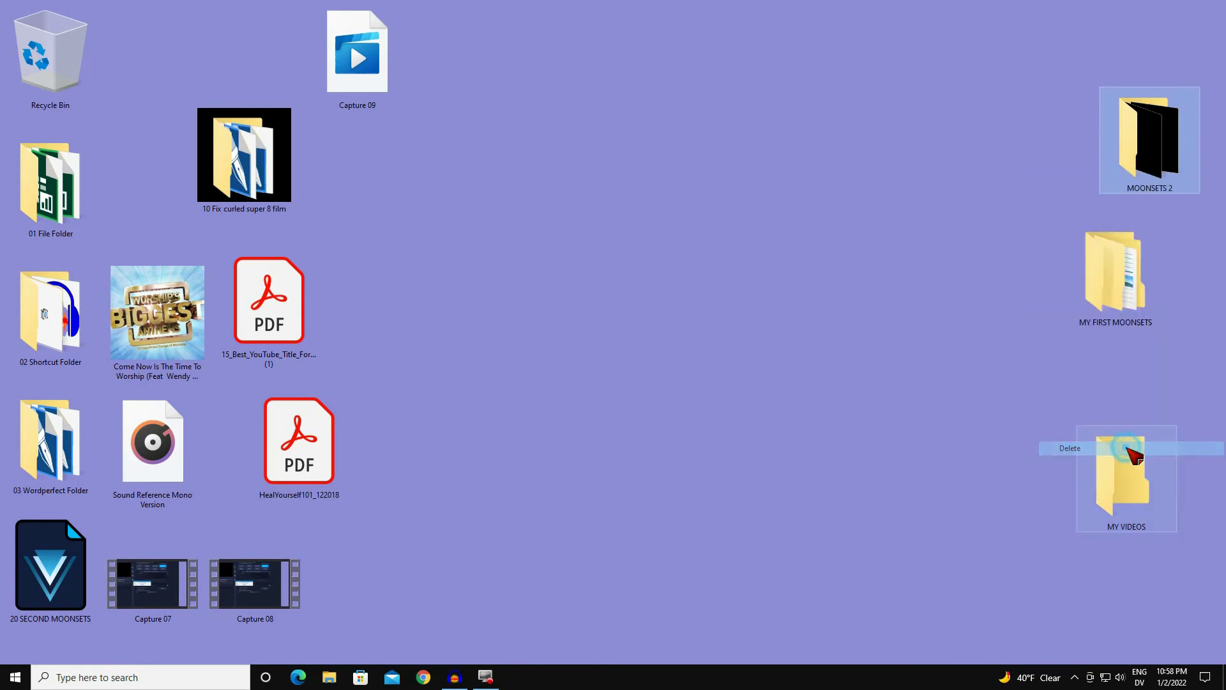